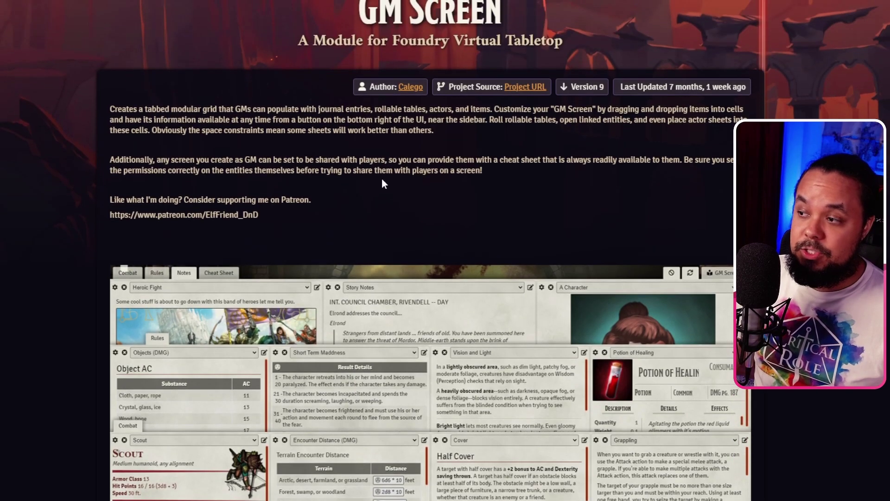
# - Look up the GM Screen entry in the world's module management list and close the list
pyautogui.scroll(-3, 355, 329)
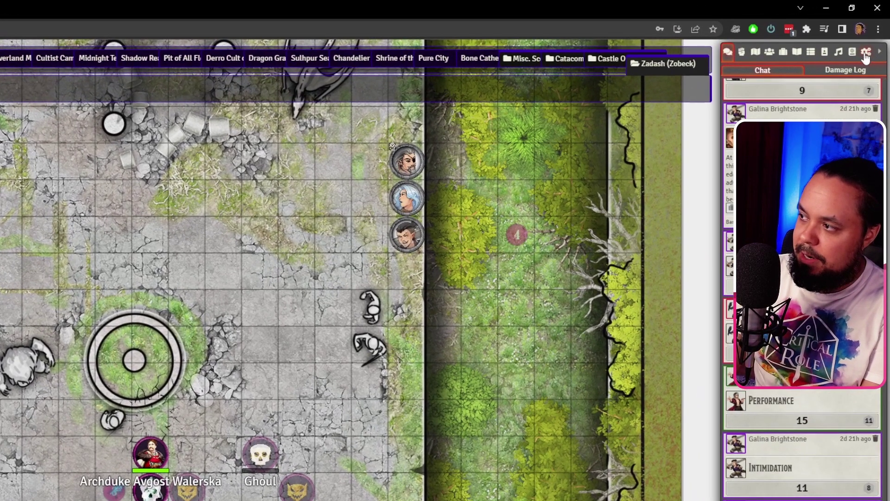
pyautogui.click(863, 53)
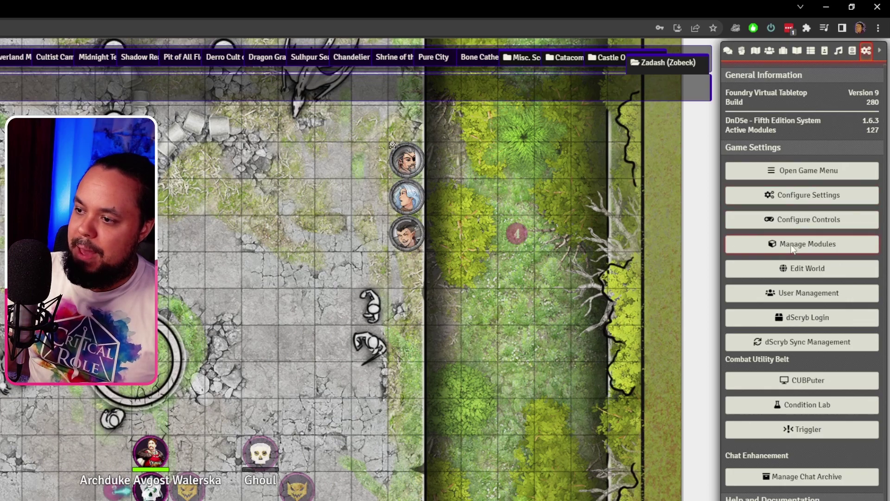
pyautogui.click(793, 249)
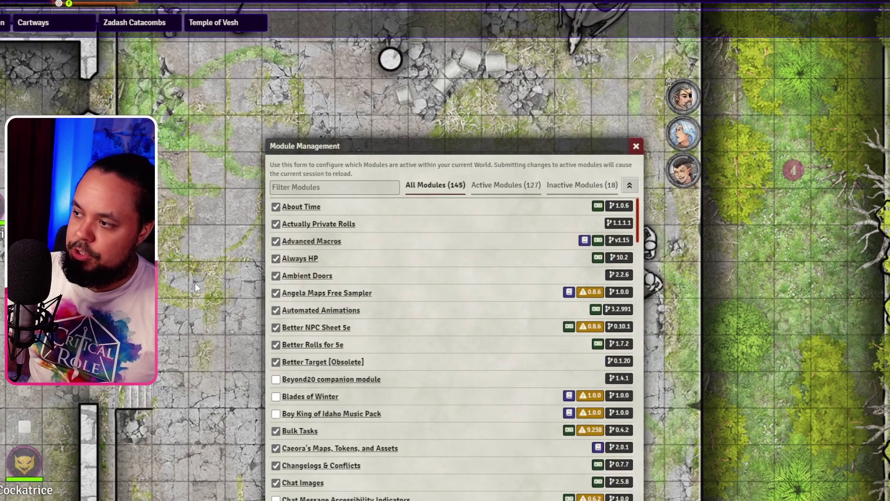
pyautogui.scroll(-8, 298, 271)
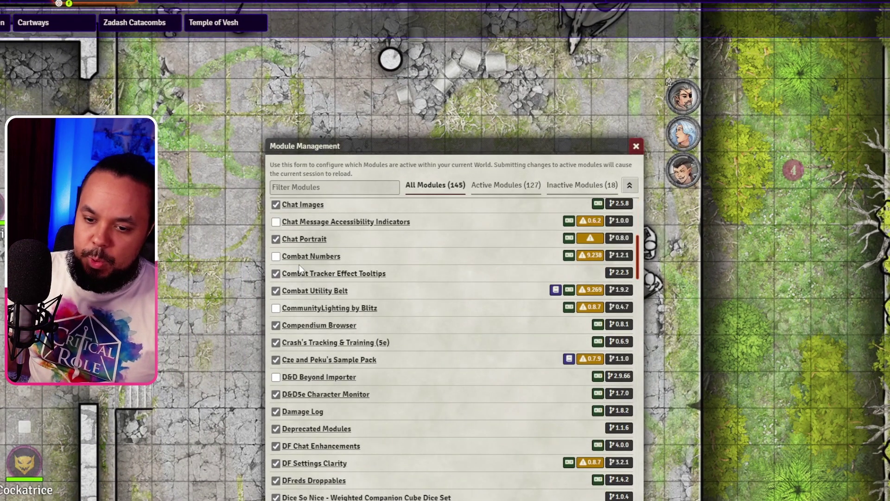
pyautogui.scroll(-10, 299, 267)
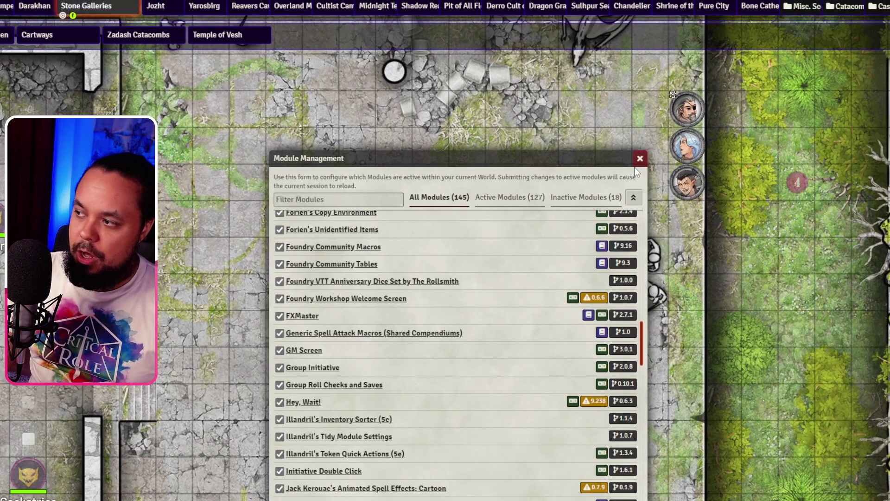
pyautogui.click(640, 45)
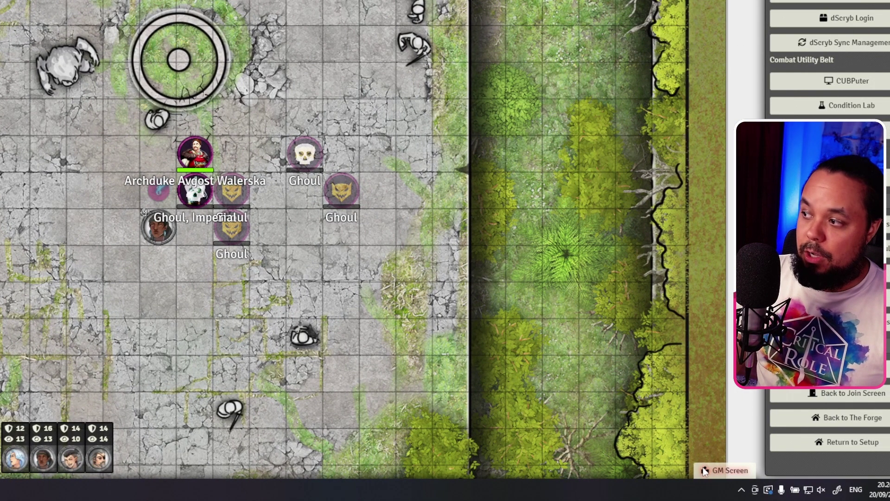
# - Open and collapse the GM Screen over the scene to view its Campaign grid and return to the grid configuration
pyautogui.click(704, 471)
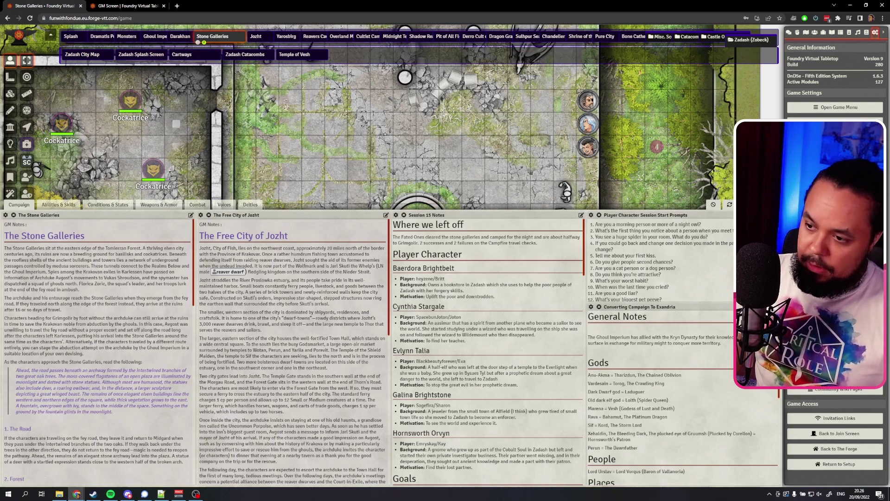
pyautogui.press('m')
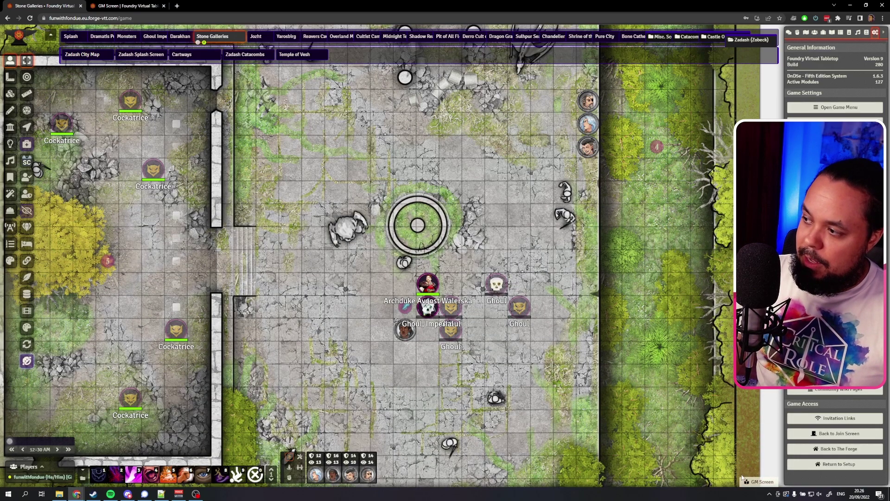
pyautogui.click(756, 482)
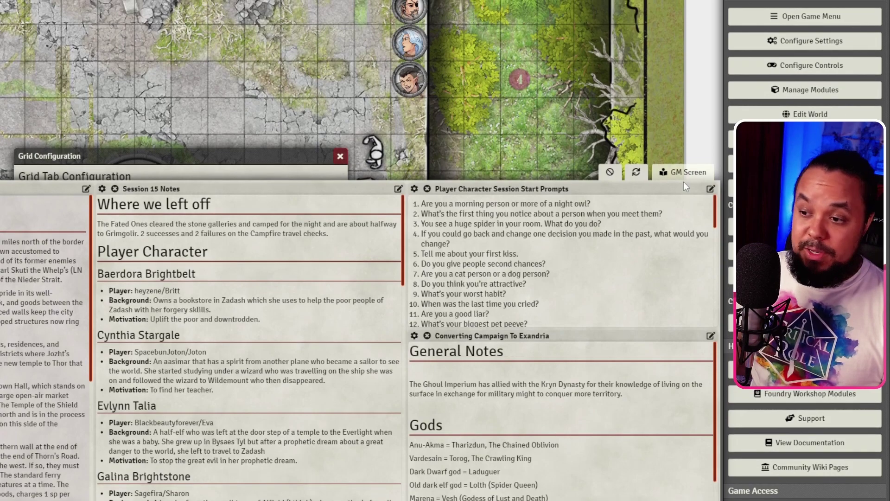
pyautogui.click(678, 173)
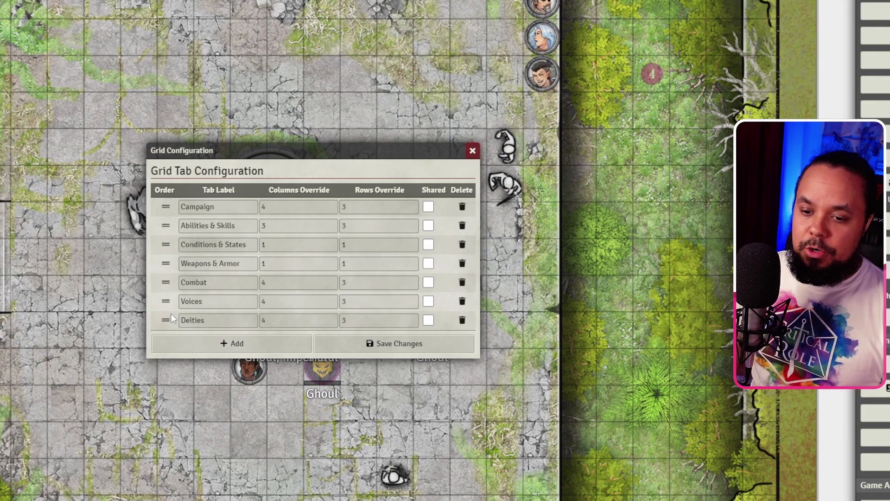
# - Try moving the Deities tab above Voices in the grid tab configuration and restore the original order
pyautogui.moveTo(171, 314); pyautogui.dragTo(168, 303)
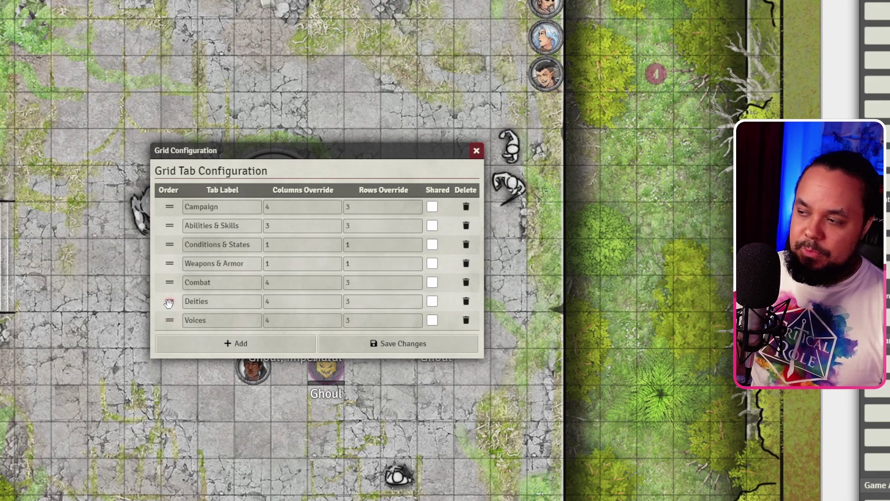
pyautogui.moveTo(168, 320); pyautogui.dragTo(168, 320)
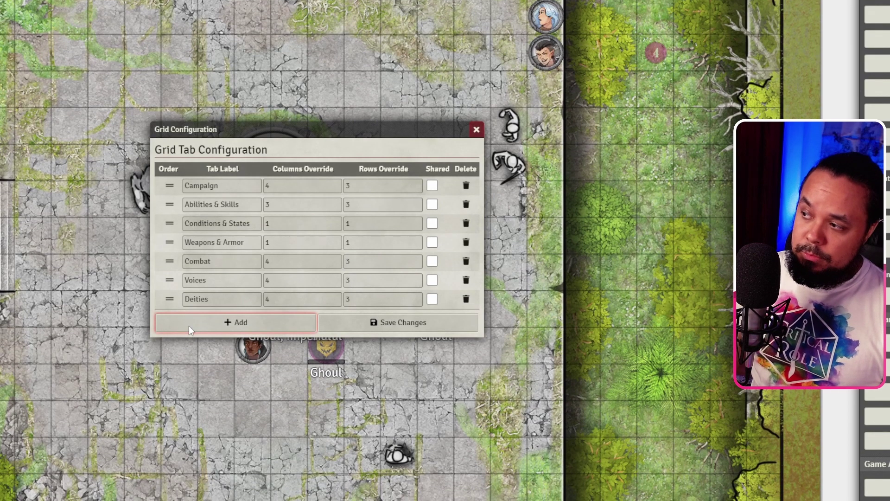
# - Add a grid tab labelled Test with a columns override of 5 and a rows override of 2, and save the configuration
pyautogui.click(188, 325)
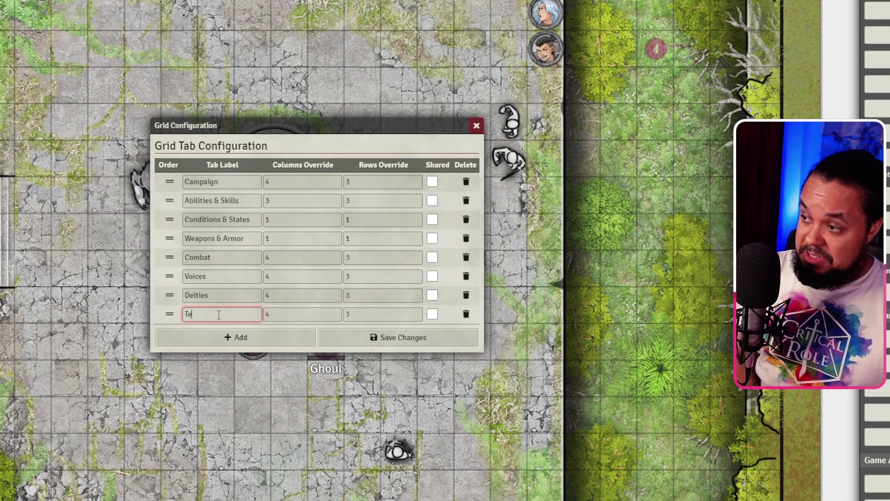
pyautogui.click(283, 317)
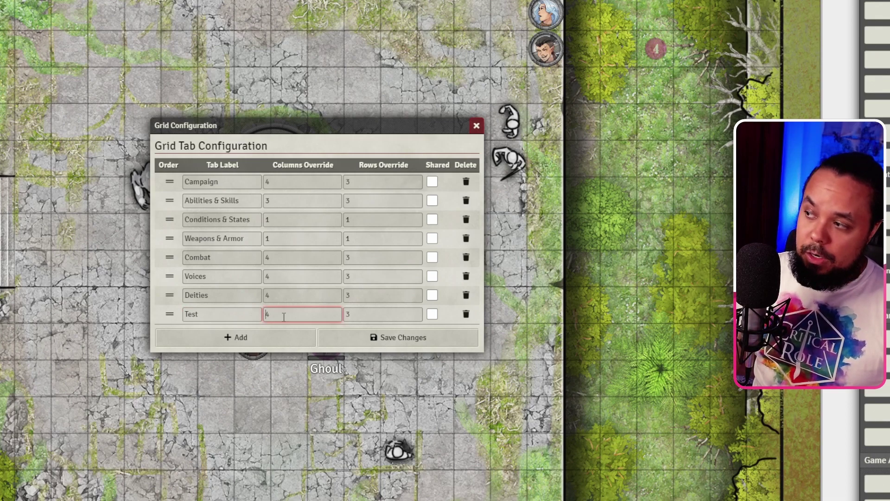
pyautogui.moveTo(284, 317); pyautogui.dragTo(249, 310)
pyautogui.click(275, 316)
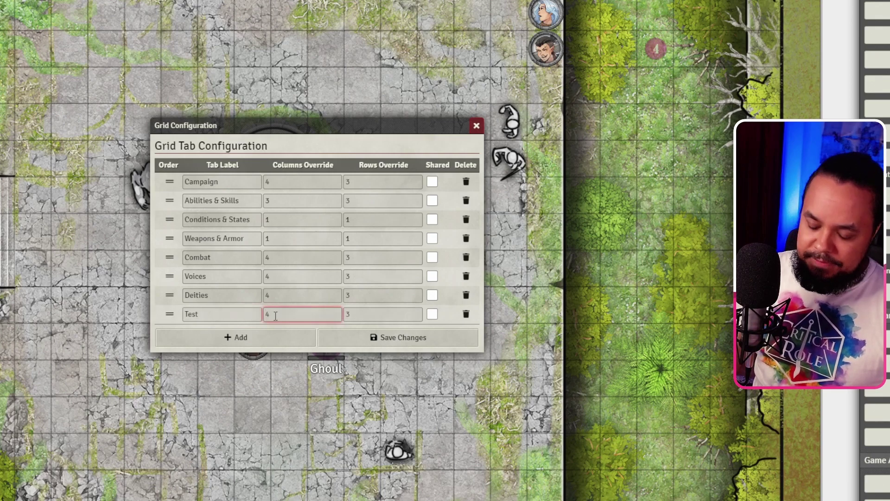
pyautogui.click(361, 315)
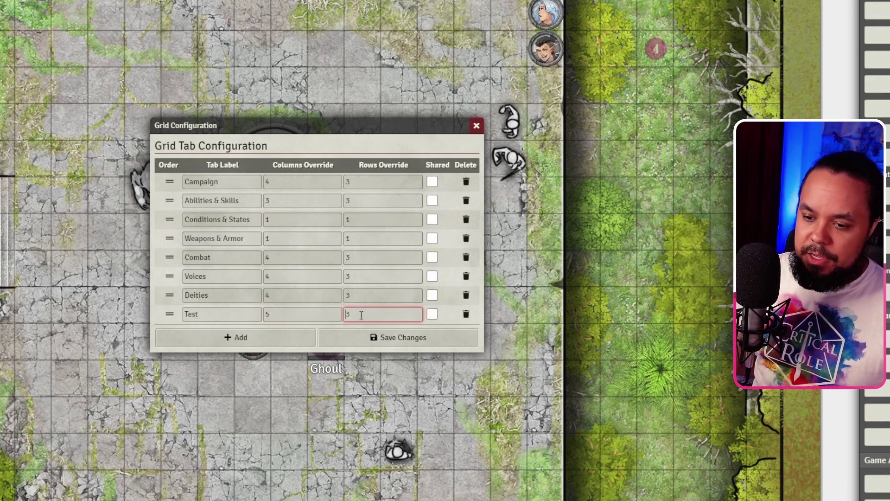
pyautogui.write('2')
pyautogui.click(387, 340)
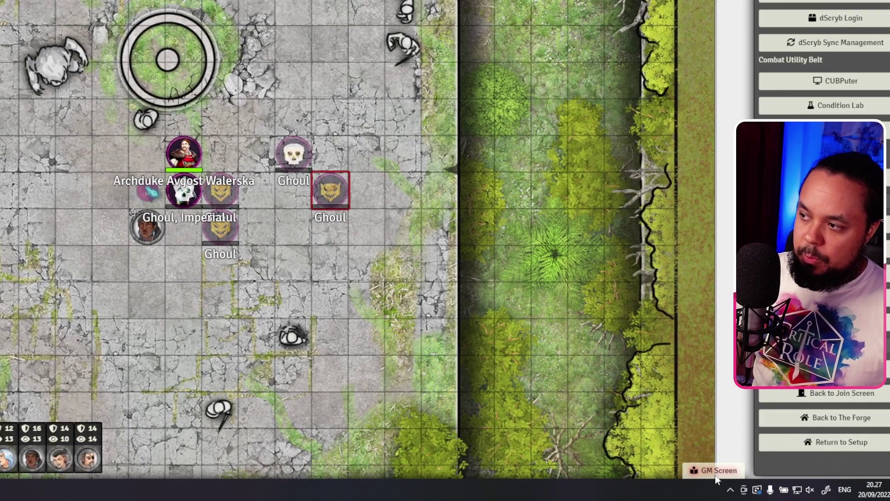
# - Show the Test tab in the GM Screen and inspect the row and column span settings of its first cell
pyautogui.click(738, 469)
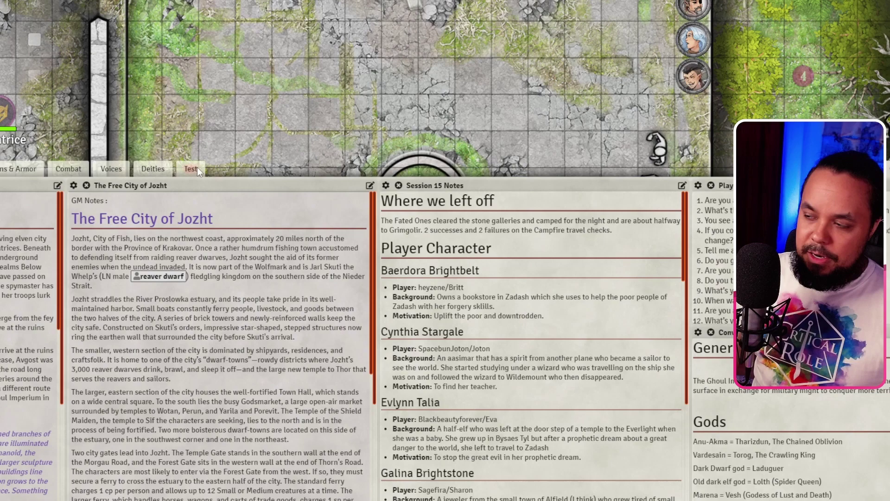
pyautogui.click(197, 170)
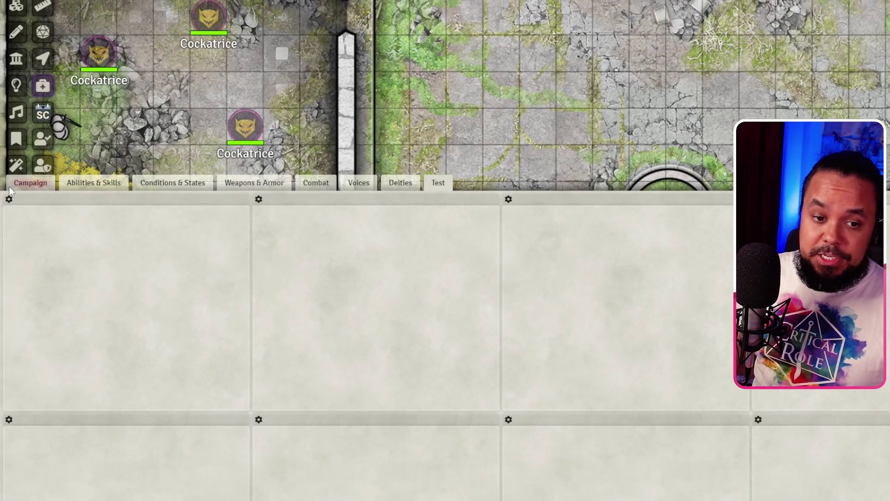
pyautogui.click(9, 200)
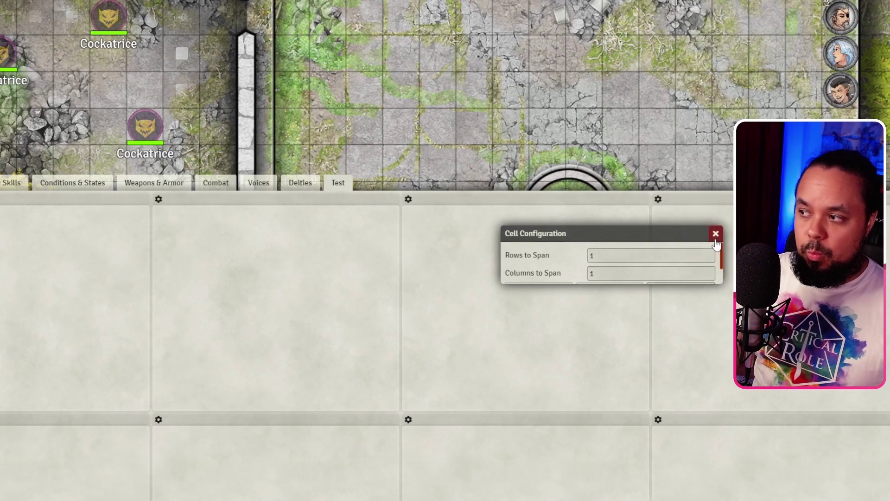
pyautogui.click(716, 234)
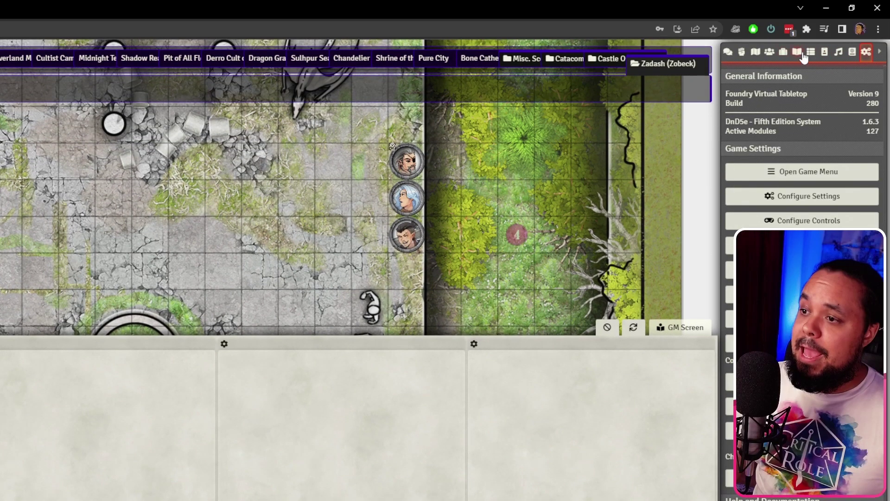
# - Place the Alchemist's Note journal from the Handouts folder in the fourth cell of the Test tab's first row and clear that cell
pyautogui.click(783, 52)
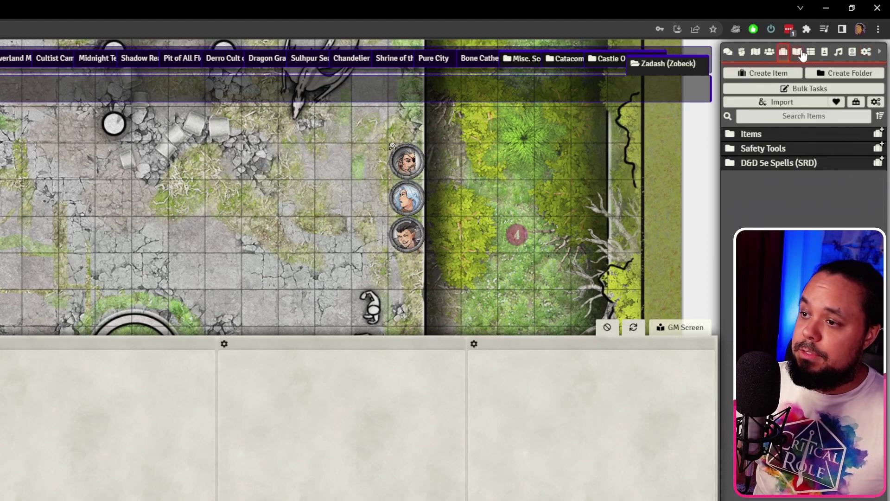
pyautogui.click(798, 52)
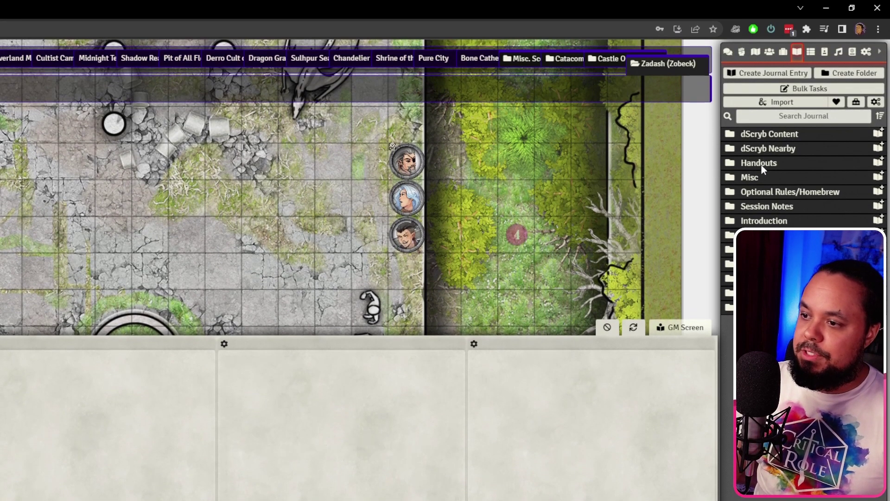
pyautogui.click(760, 163)
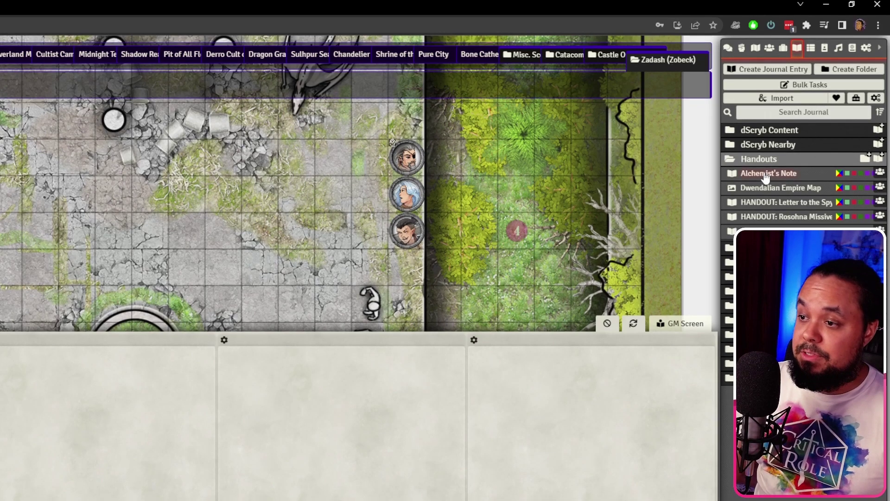
pyautogui.moveTo(766, 177); pyautogui.dragTo(352, 448)
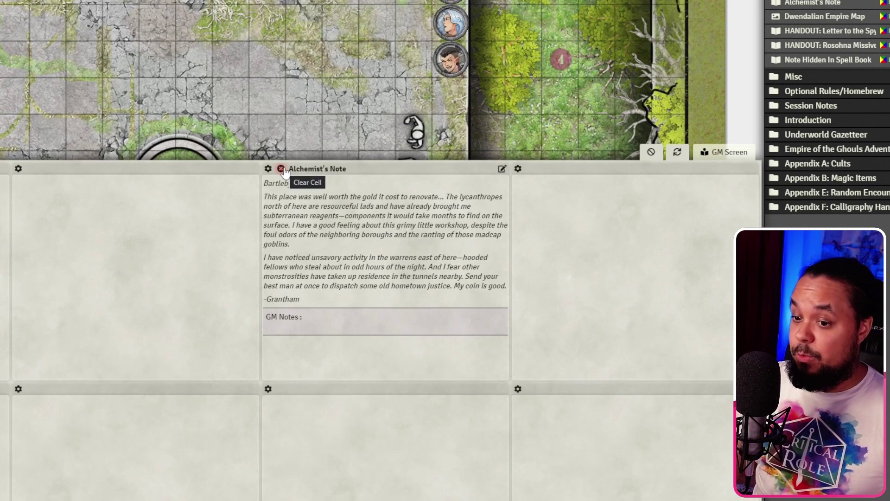
pyautogui.click(282, 168)
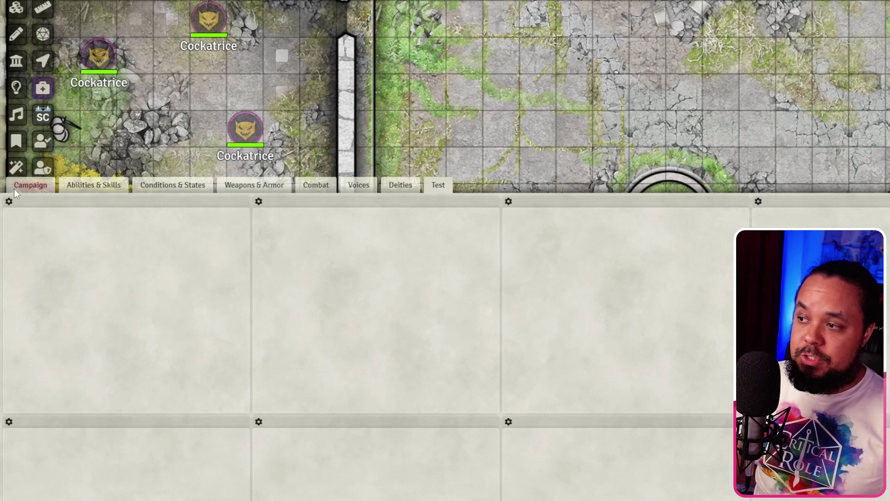
# - Read through The Stone Galleries and The Free City of Jozht entries on the GM Screen's Campaign tab
pyautogui.click(24, 154)
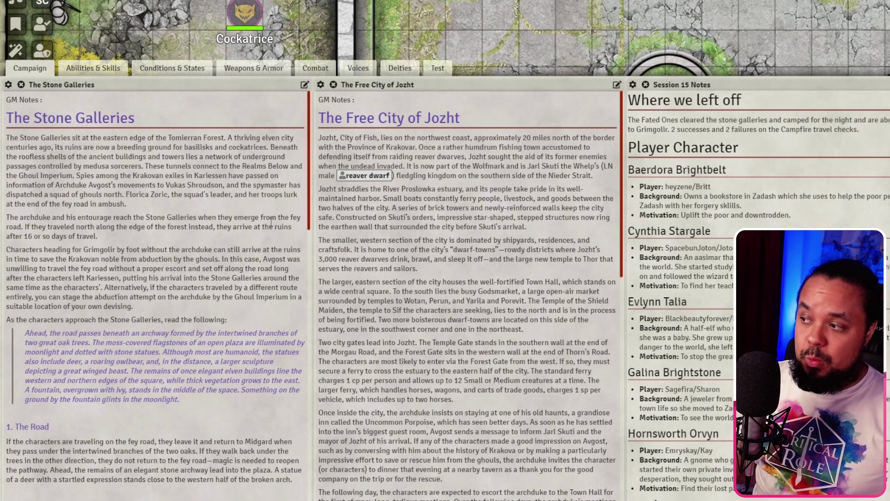
pyautogui.scroll(-6, 175, 227)
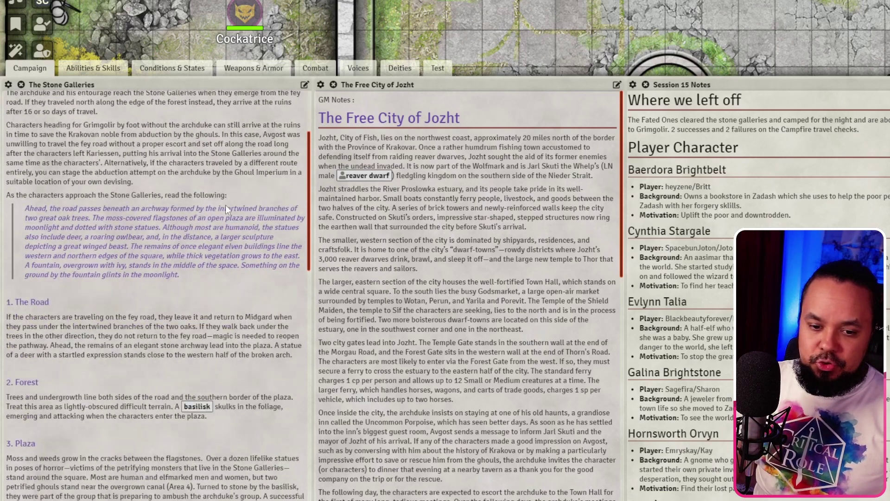
pyautogui.scroll(-9, 201, 210)
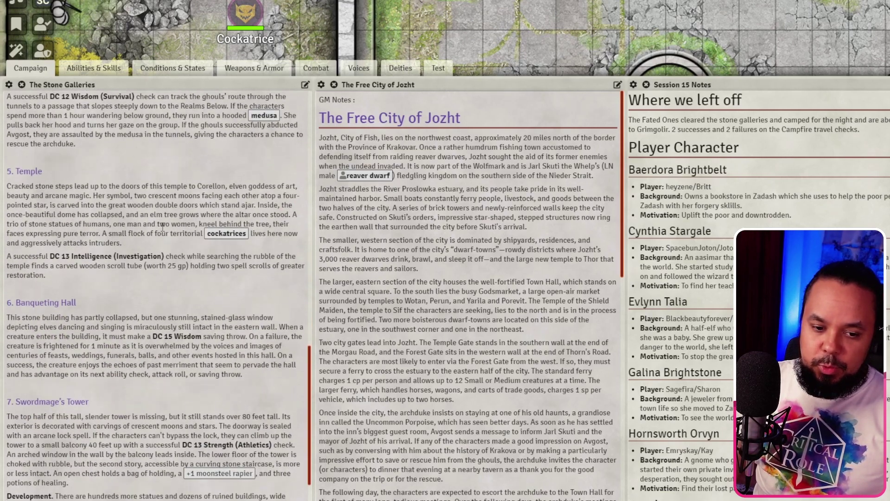
pyautogui.scroll(15, 161, 229)
pyautogui.scroll(-8, 468, 278)
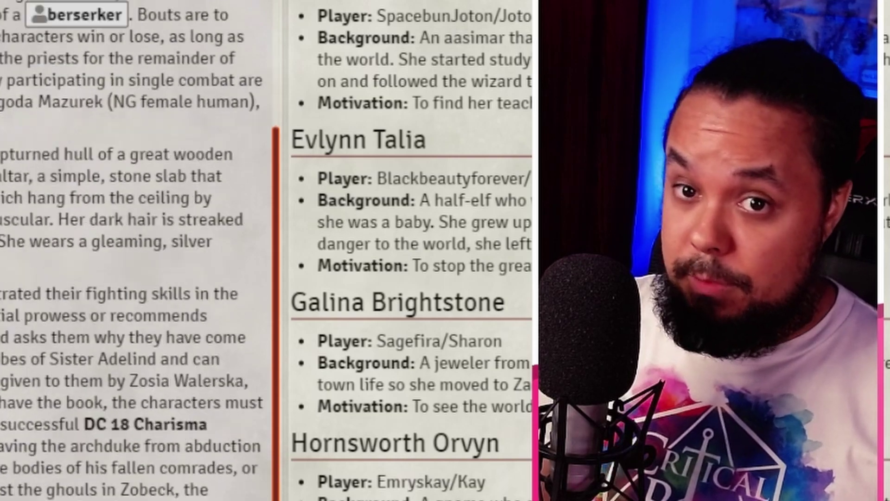
pyautogui.scroll(-2, 135, 250)
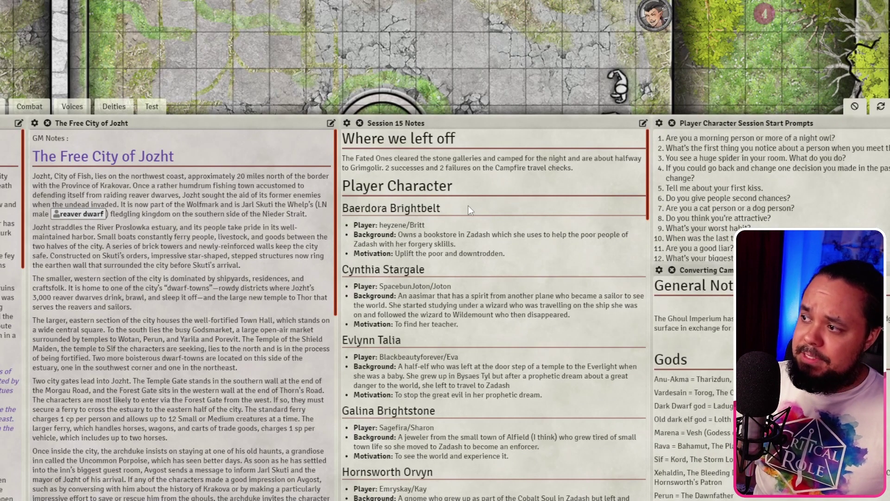
# - Review the Session 15 Notes cell from the player characters down to the magic item rewards and return to its start
pyautogui.scroll(-5, 466, 204)
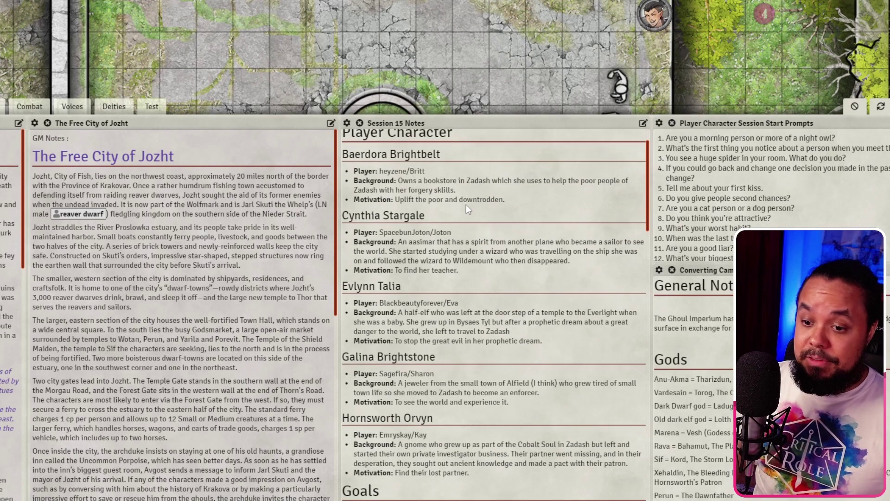
pyautogui.scroll(-3, 466, 204)
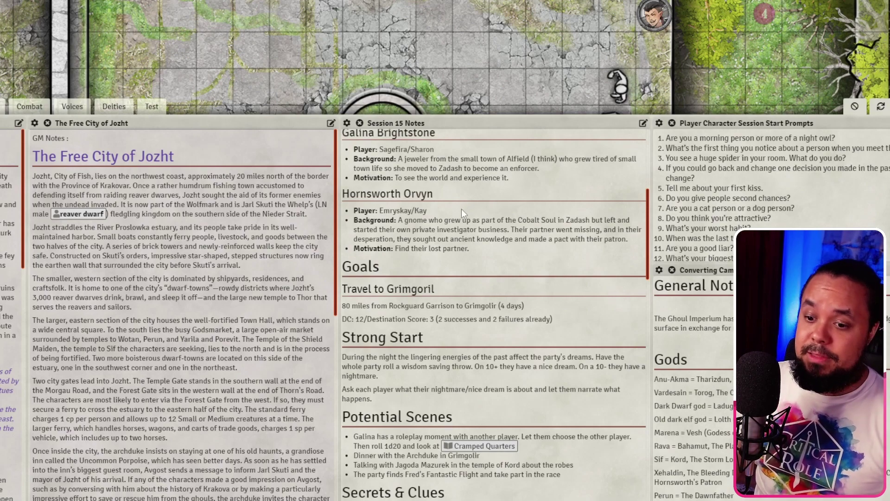
pyautogui.scroll(-18, 461, 209)
pyautogui.scroll(-15, 461, 209)
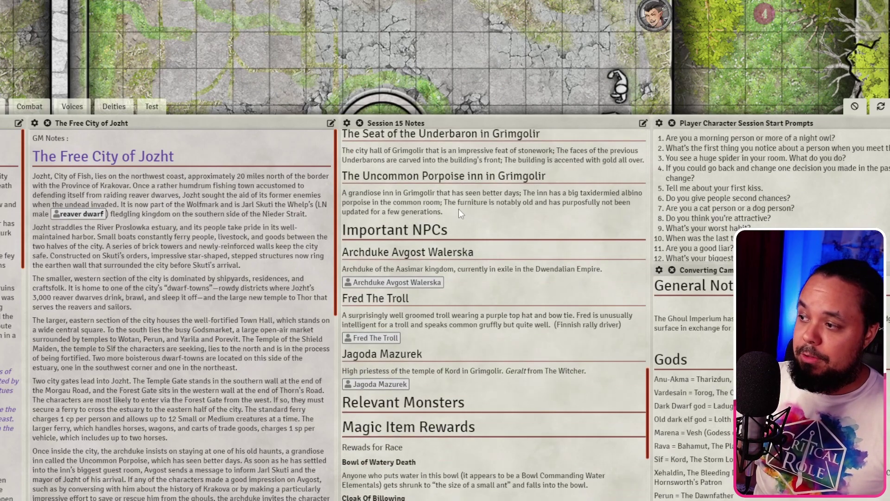
pyautogui.scroll(18, 458, 209)
pyautogui.scroll(20, 459, 209)
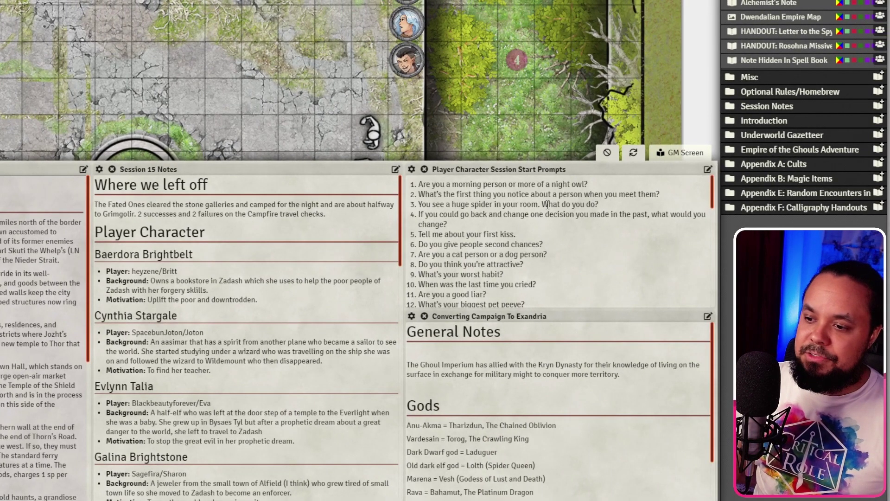
# - Read through the Player Character Session Start Prompts cell to its final question and scroll back up toward its start
pyautogui.scroll(-5, 514, 217)
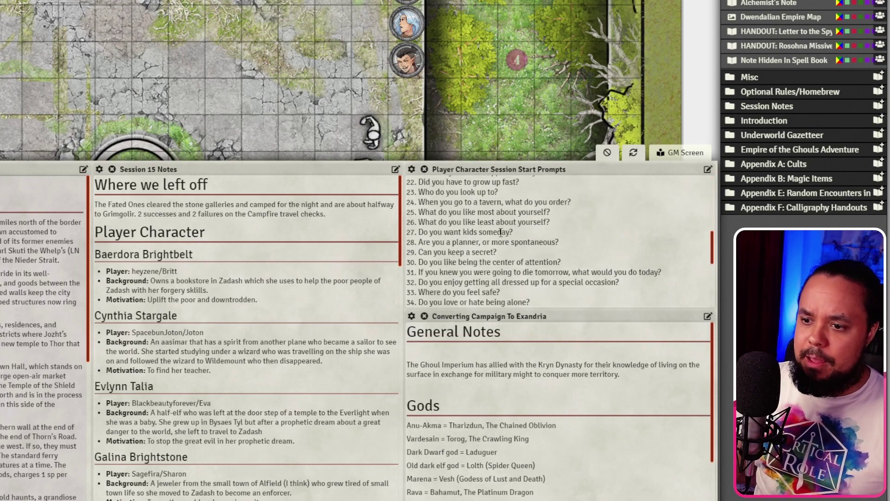
pyautogui.scroll(-4, 473, 254)
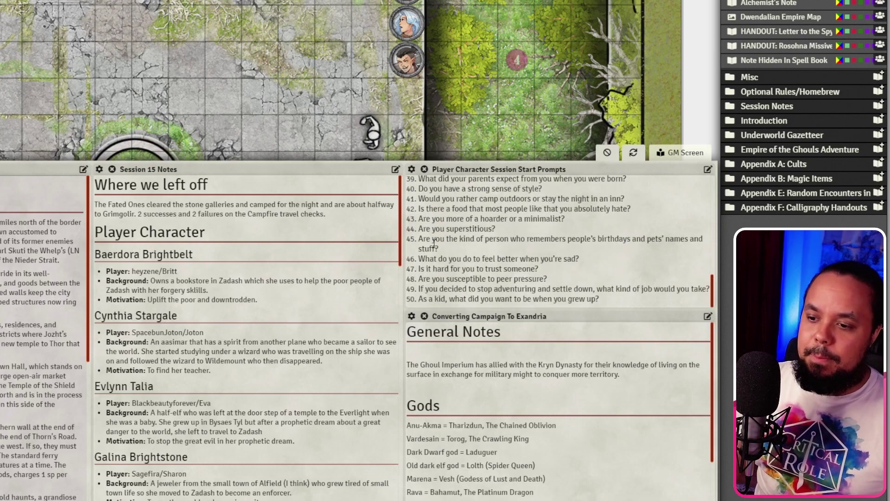
pyautogui.scroll(10, 481, 231)
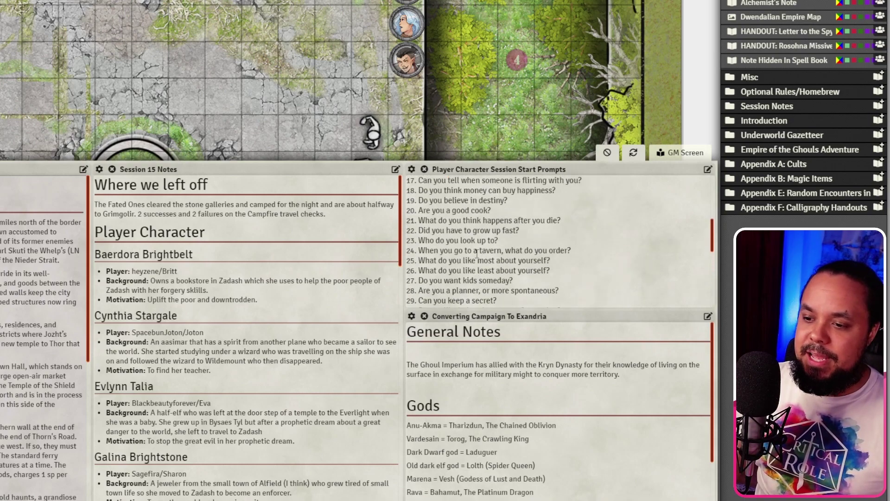
pyautogui.scroll(1, 496, 222)
pyautogui.scroll(2, 464, 229)
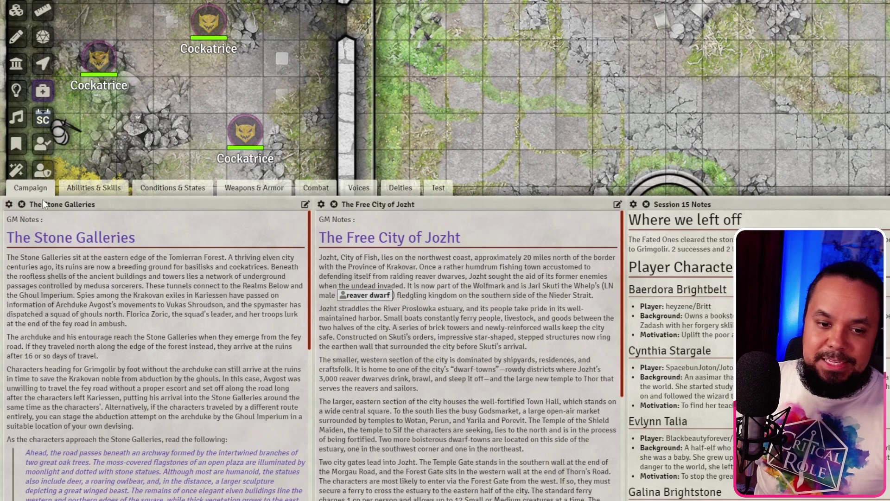
# - Review the reference sheets on the Abilities & Skills, Conditions & States, Weapons & Armor, Combat, Voices and Deities tabs in order
pyautogui.click(80, 190)
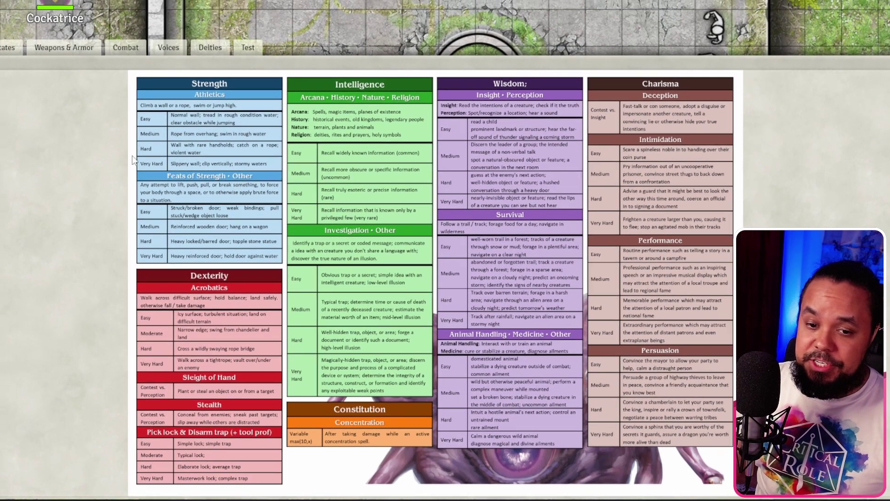
pyautogui.click(9, 47)
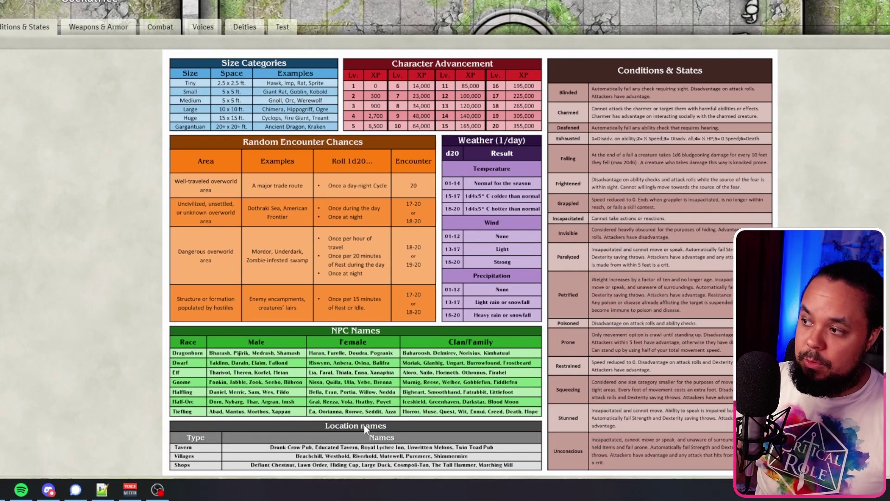
pyautogui.click(98, 27)
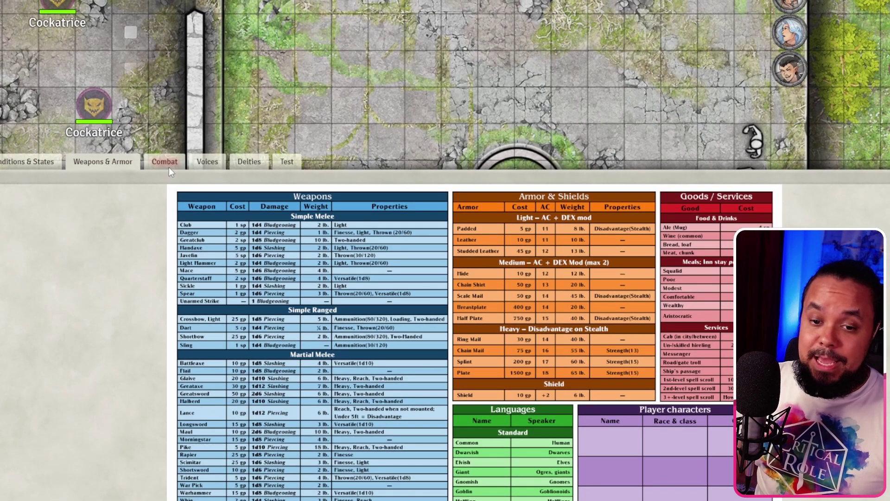
pyautogui.click(128, 27)
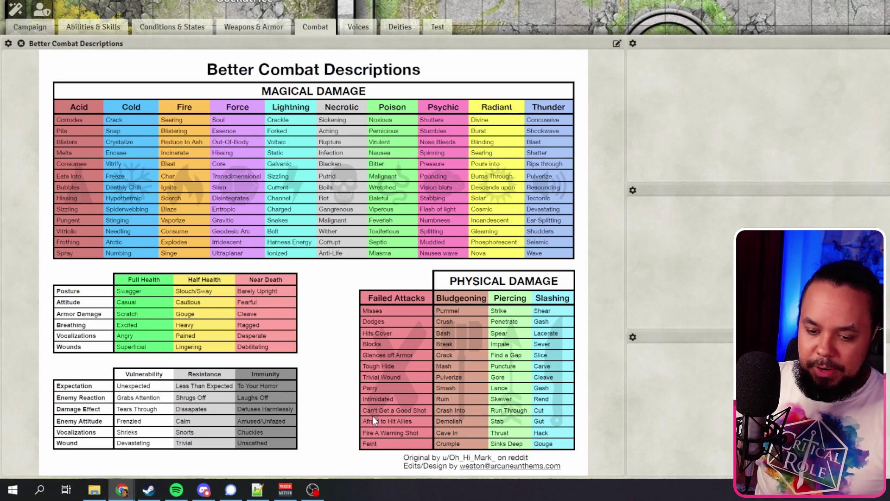
pyautogui.click(348, 26)
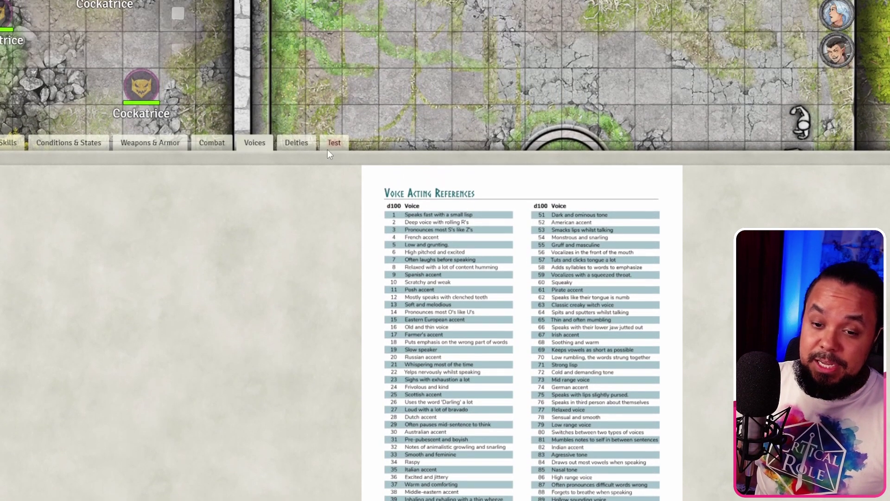
pyautogui.click(296, 59)
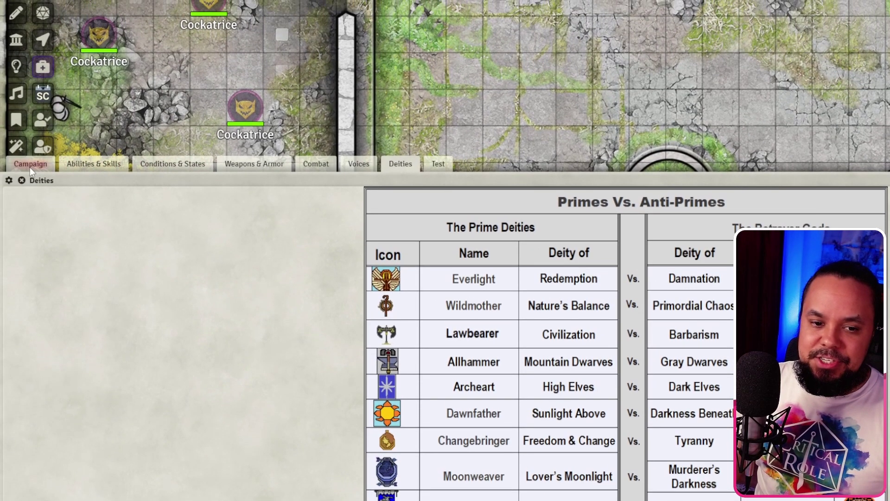
# - Return to the GM Screen's Campaign tab briefly and show the Test tab's grid of cells
pyautogui.click(30, 167)
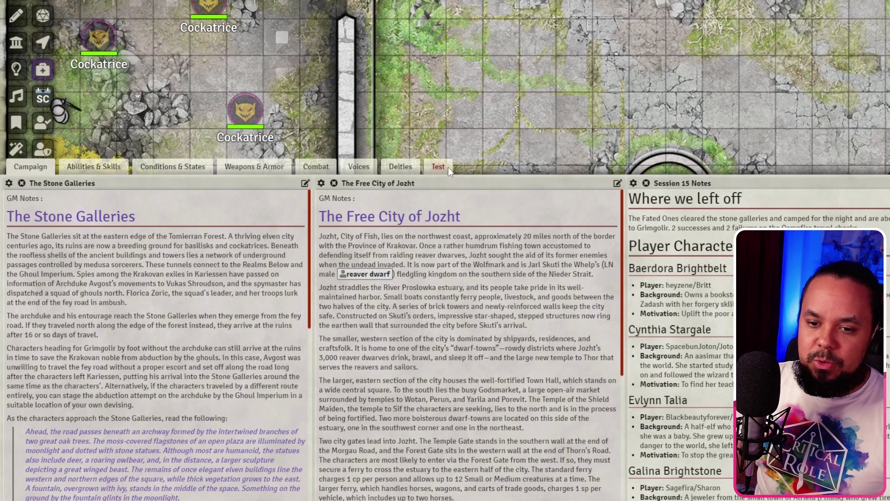
pyautogui.click(444, 165)
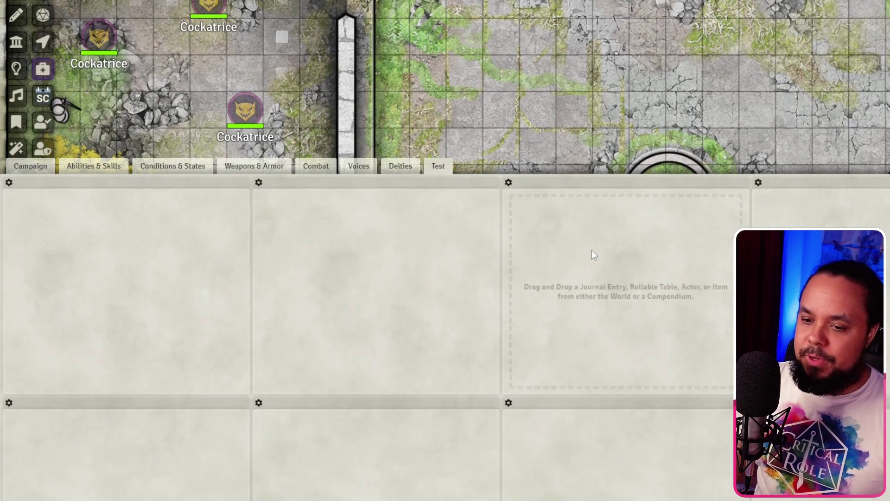